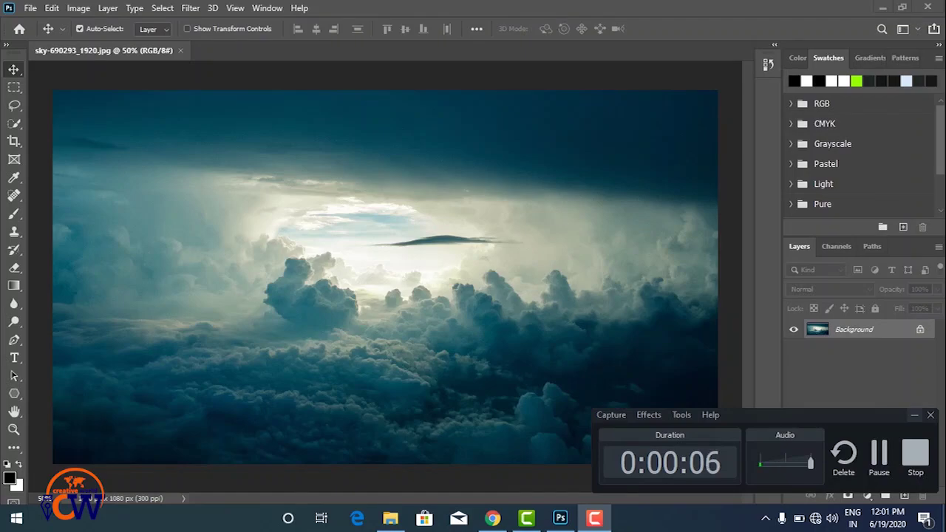
Create a 1920×1080 document, darken the sky with Levels output white 128, and scale the island to about 24%
{"action": "key", "text": "ctrl+n"}
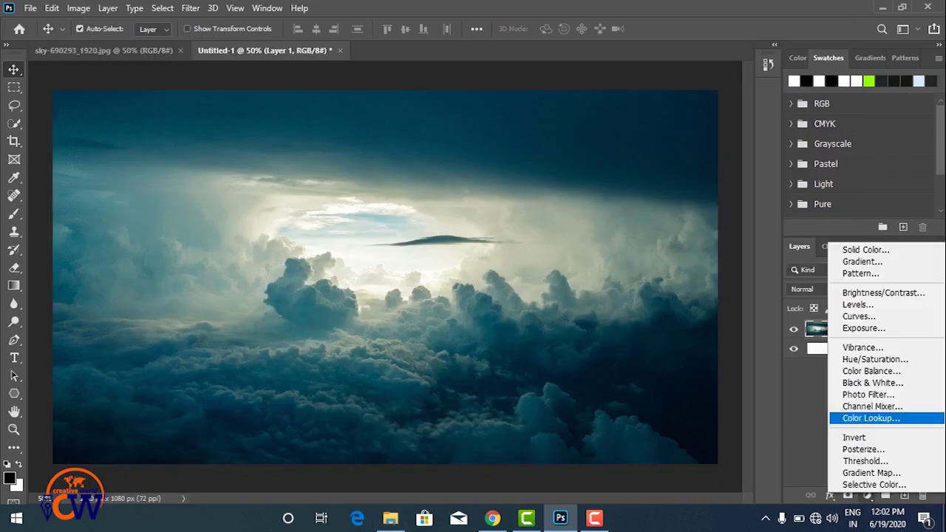
{"action": "left_click_drag", "start_coordinate": [844, 364], "coordinate": [795, 365]}
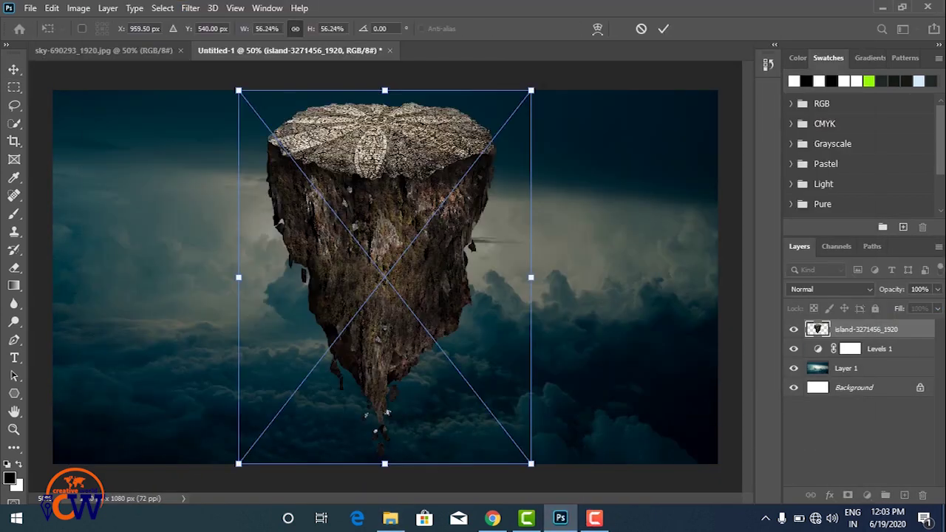
{"action": "left_click_drag", "start_coordinate": [531, 90], "coordinate": [458, 183]}
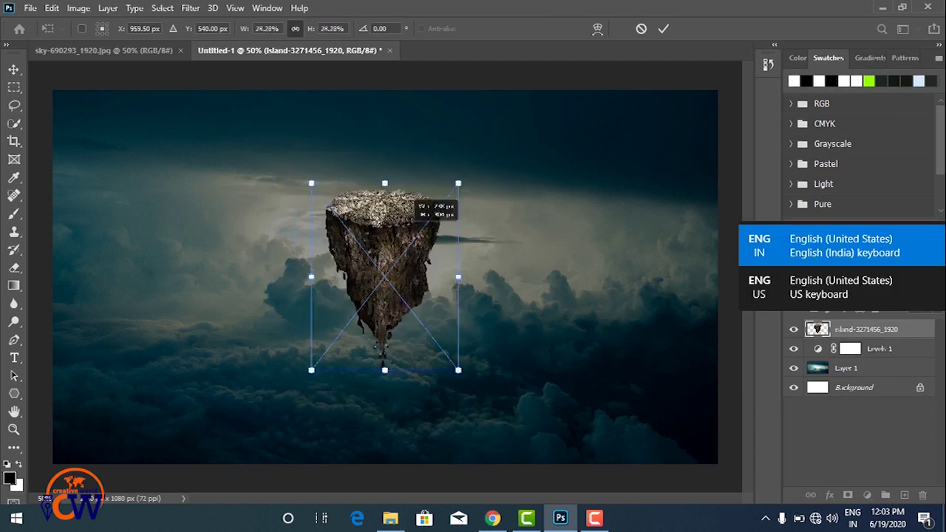
Resize the island and move it lower, then close the layer style settings
{"action": "left_click_drag", "start_coordinate": [414, 203], "coordinate": [402, 214]}
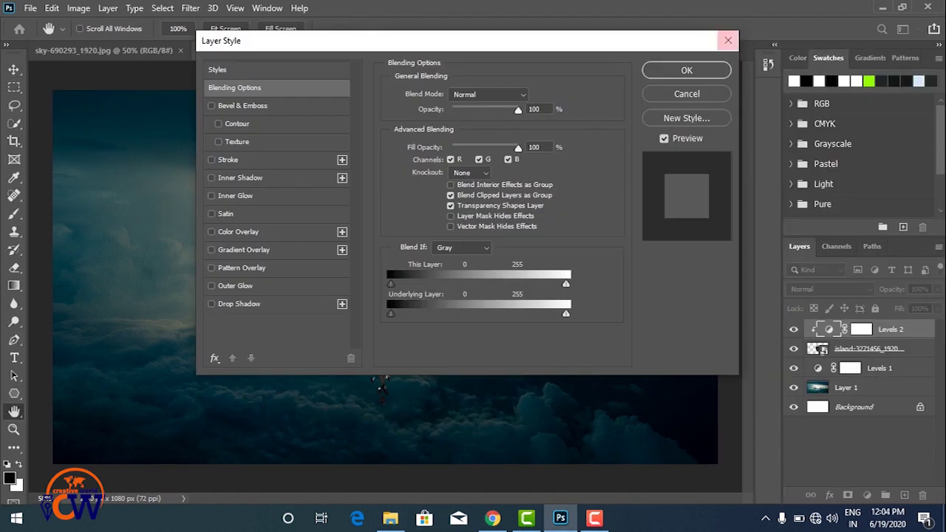
{"action": "left_click", "coordinate": [728, 40]}
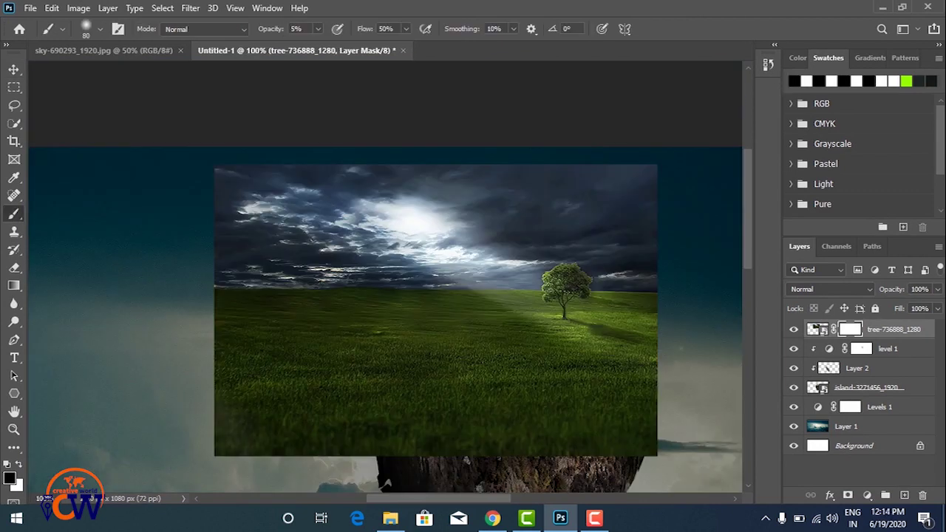
Add a layer mask to the tree photo layer, zoomed in on the tree and its grass
{"action": "right_click", "coordinate": [817, 329]}
{"action": "left_click", "coordinate": [845, 201]}
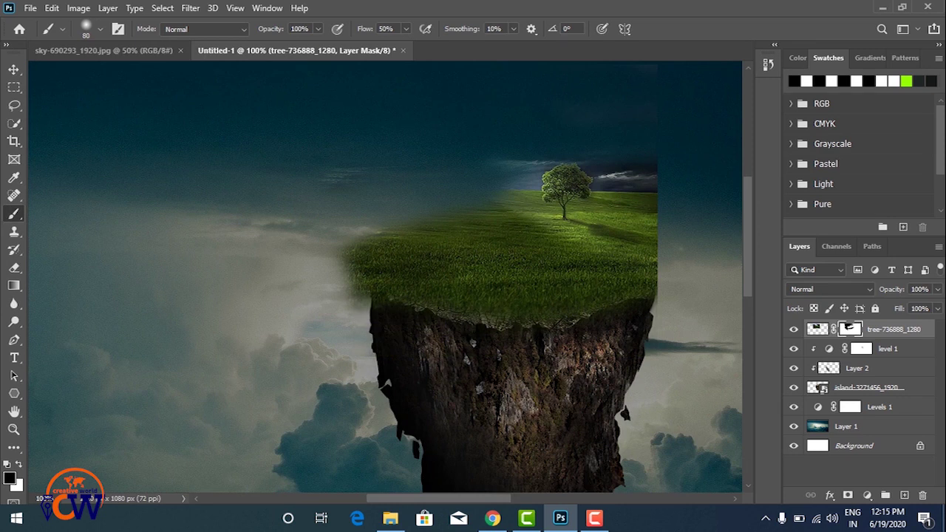
{"action": "key", "text": "ctrl+plus"}
{"action": "key", "text": "ctrl+plus"}
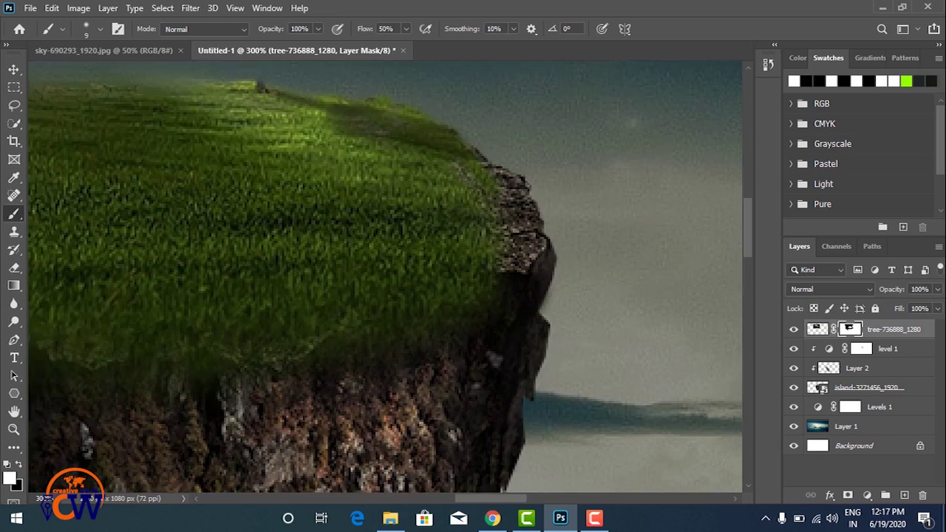
Stretch the grass over the island's right edge and refine its mask at reduced opacity
{"action": "key", "text": "ctrl+t"}
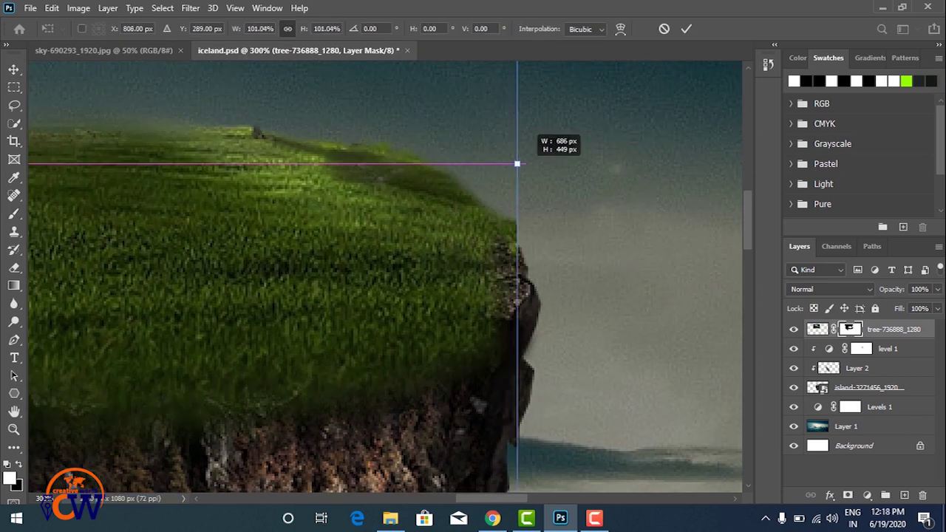
{"action": "left_click_drag", "start_coordinate": [505, 163], "coordinate": [536, 162]}
{"action": "key", "text": "Return"}
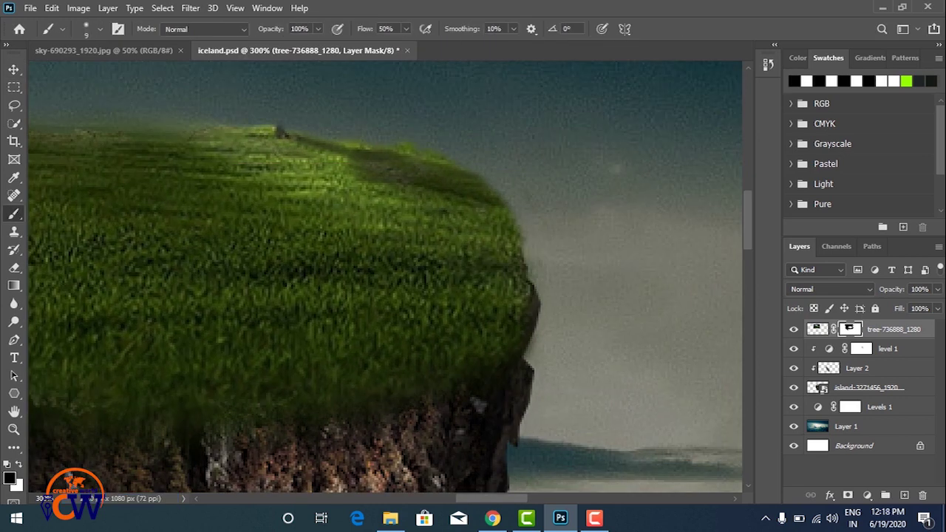
{"action": "type", "text": "81"}
{"action": "scroll", "coordinate": [384, 273], "scroll_direction": "up", "scroll_amount": 3}
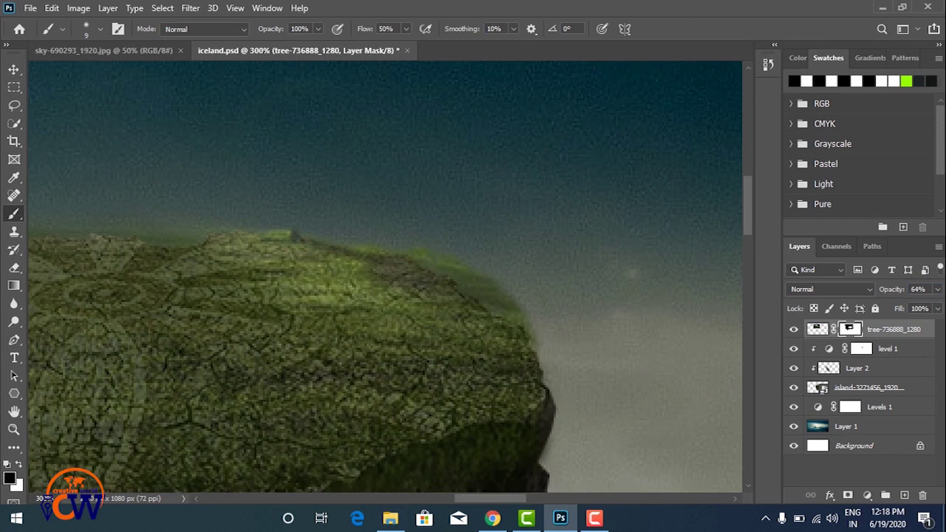
{"action": "type", "text": "64"}
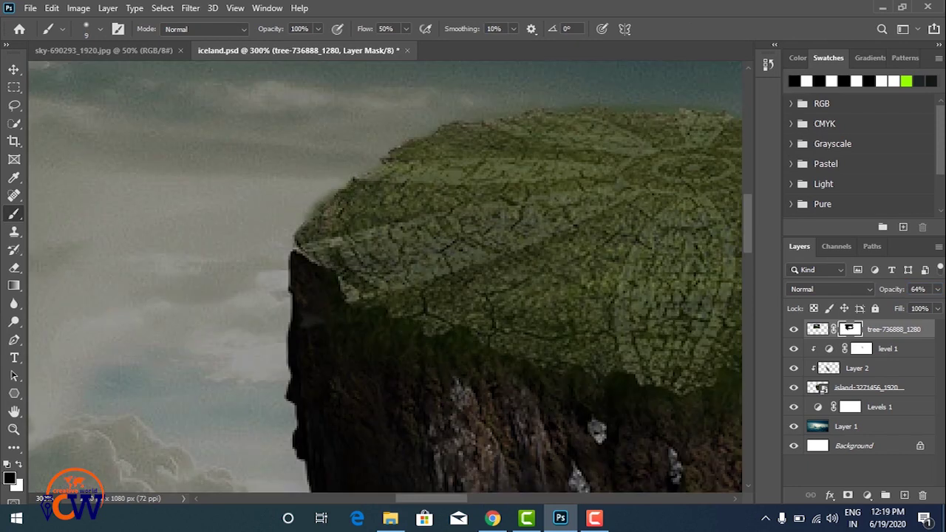
{"action": "type", "text": "x"}
{"action": "left_click_drag", "start_coordinate": [444, 296], "coordinate": [311, 214]}
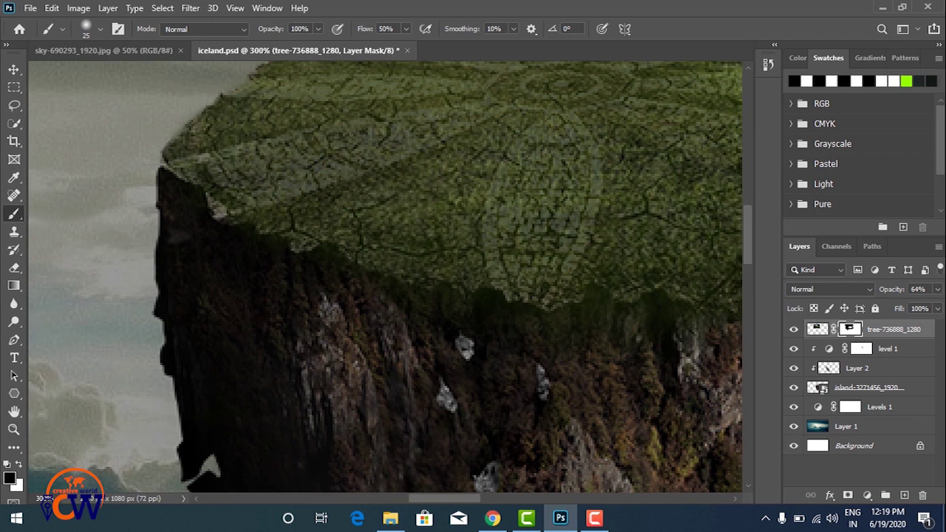
{"action": "left_click_drag", "start_coordinate": [473, 281], "coordinate": [185, 274]}
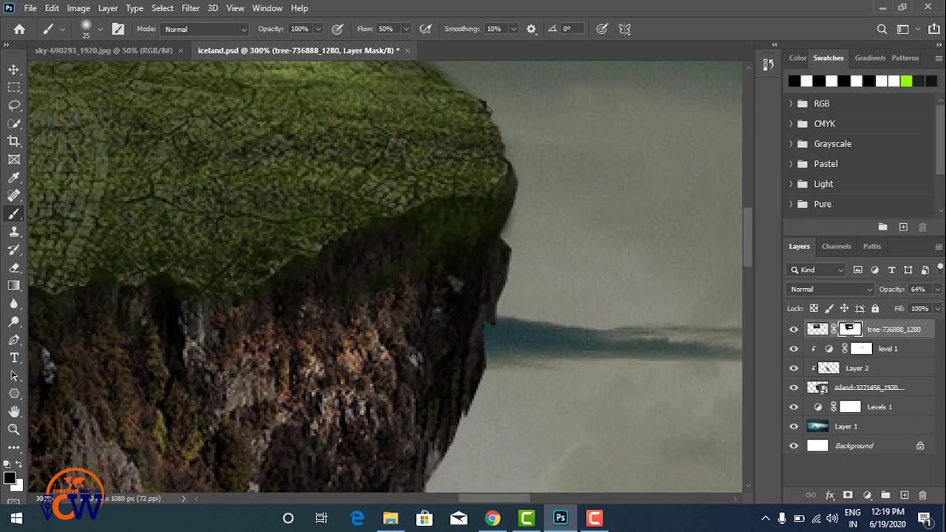
Restore the grass layer to 100% opacity with white as the painting colour, viewing the whole image
{"action": "key", "text": "ctrl+minus"}
{"action": "key", "text": "ctrl+0"}
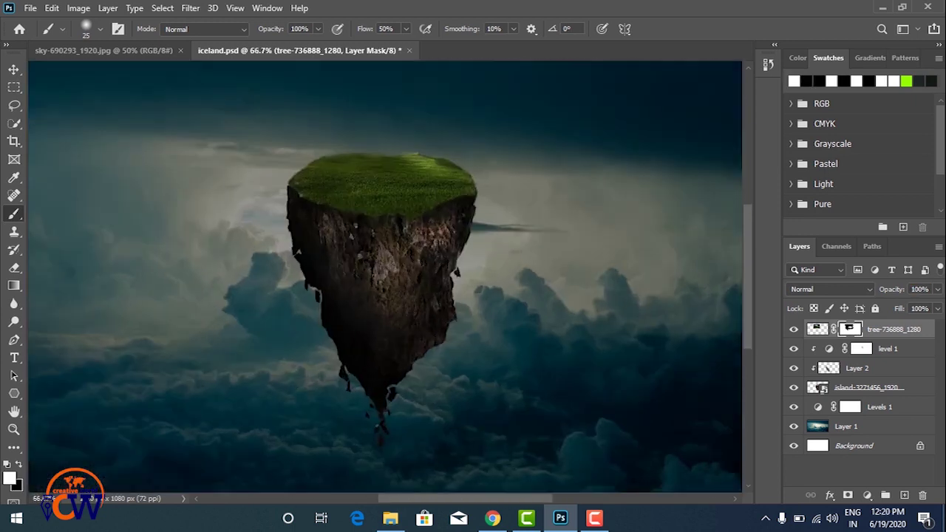
{"action": "key", "text": "ctrl+1"}
{"action": "key", "text": "ctrl+plus"}
{"action": "scroll", "coordinate": [385, 277], "scroll_direction": "up", "scroll_amount": 2}
{"action": "key", "text": "ctrl+0"}
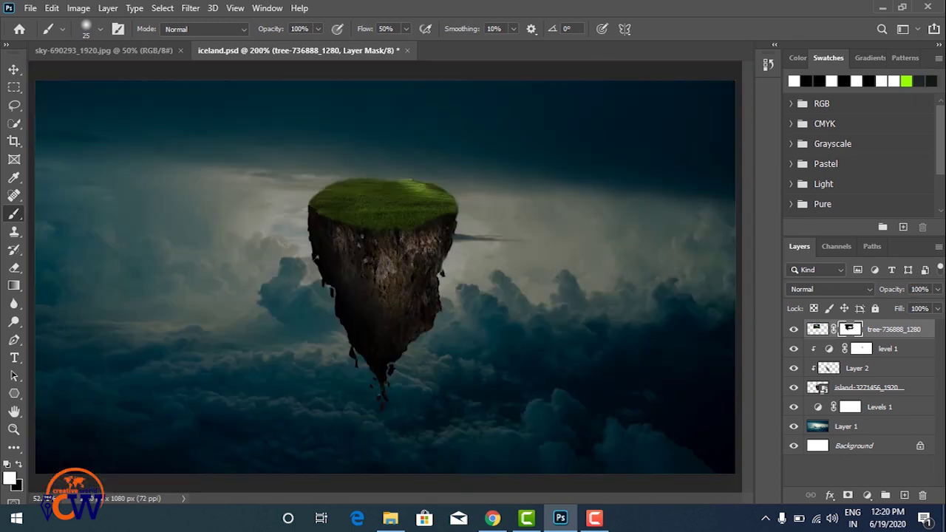
Open old-farmhouse-2535919_1280.jpg from the file browser
{"action": "key", "text": "alt+Tab"}
{"action": "scroll", "coordinate": [529, 266], "scroll_direction": "down", "scroll_amount": 5}
{"action": "double_click", "coordinate": [643, 414]}
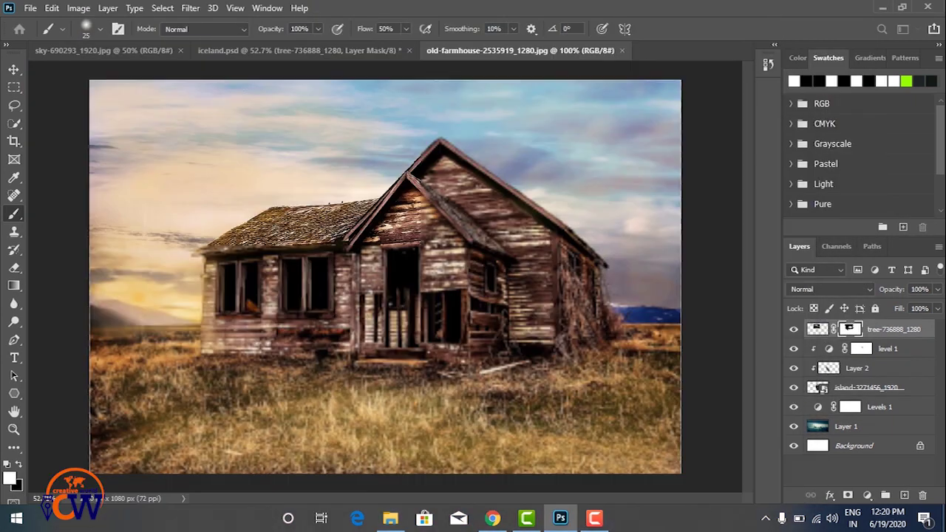
Open images (22).jpeg, the two children with laptops, by dragging it from File Explorer into Photoshop
{"action": "key", "text": "ctrl+plus"}
{"action": "key", "text": "ctrl+plus"}
{"action": "key", "text": "ctrl+plus"}
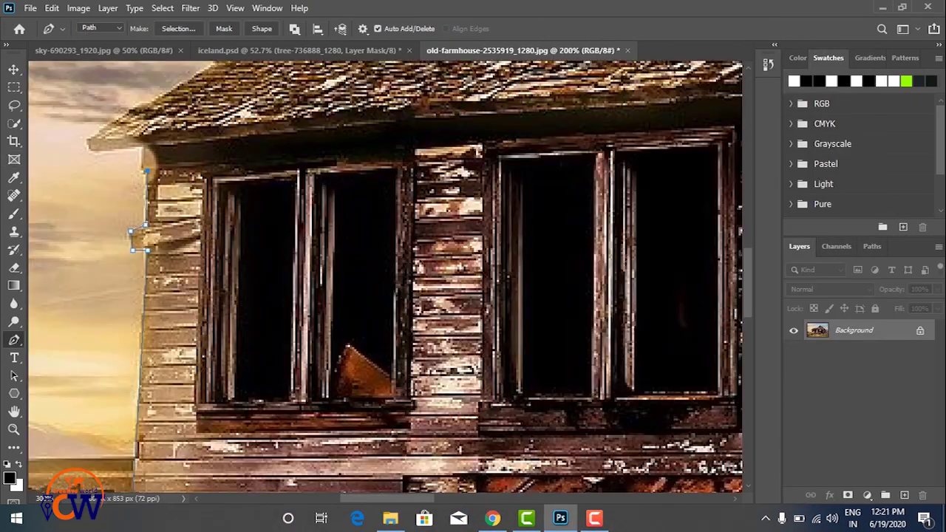
{"action": "key", "text": "ctrl+plus"}
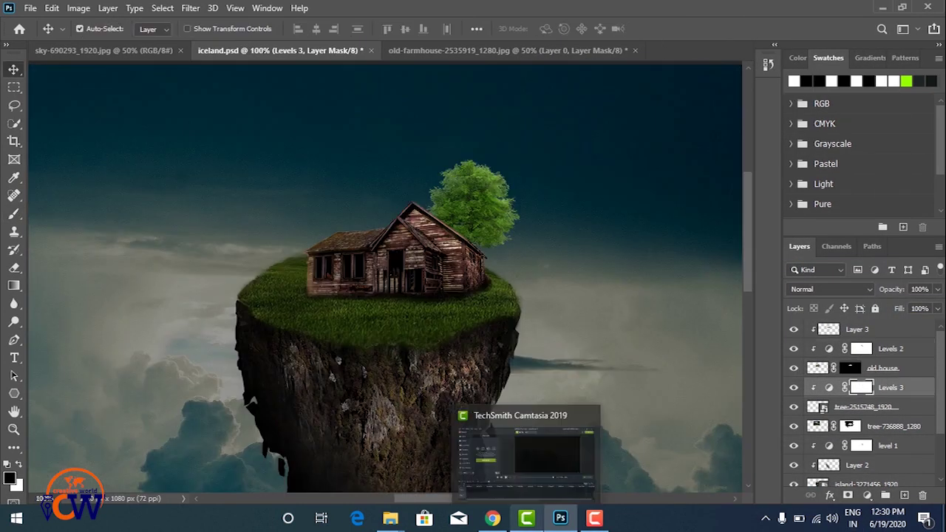
{"action": "left_click", "coordinate": [390, 519]}
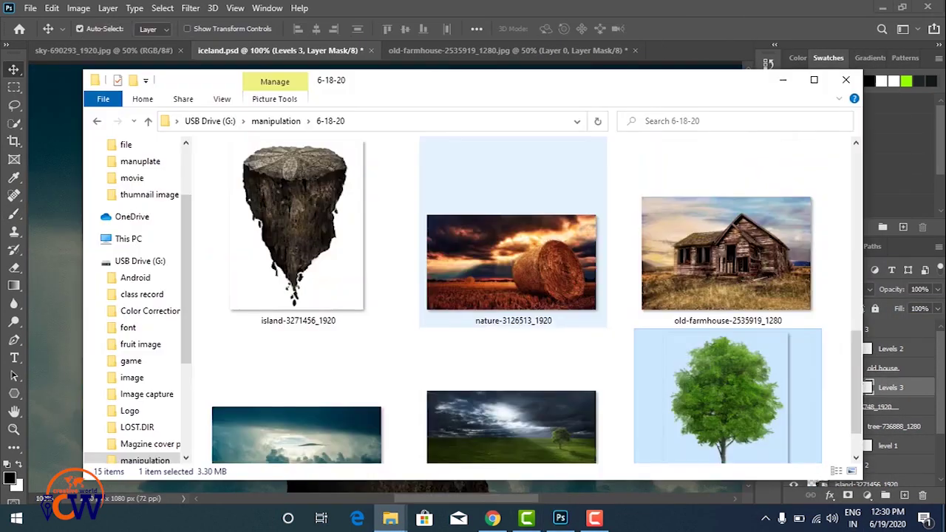
{"action": "left_click", "coordinate": [276, 120]}
{"action": "scroll", "coordinate": [676, 336], "scroll_direction": "down", "scroll_amount": 5}
{"action": "left_click", "coordinate": [131, 377]}
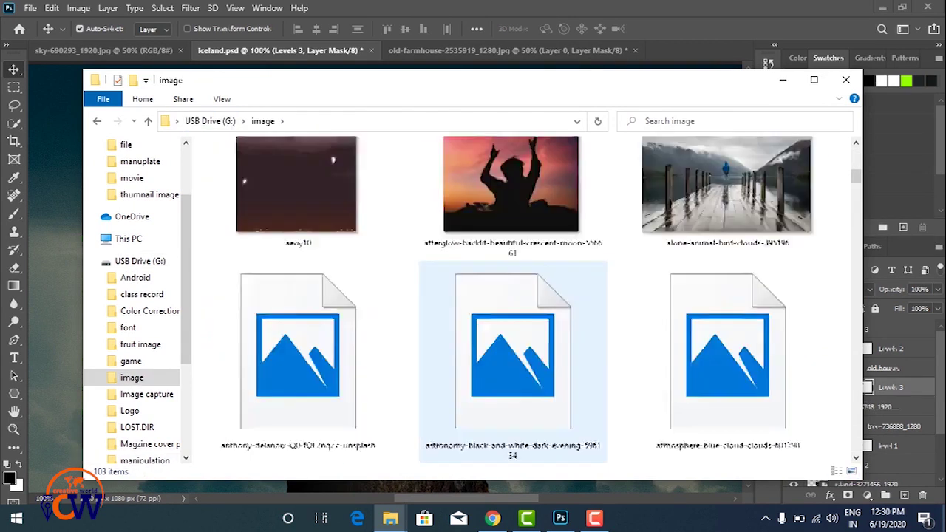
{"action": "left_click_drag", "start_coordinate": [511, 207], "coordinate": [561, 513]}
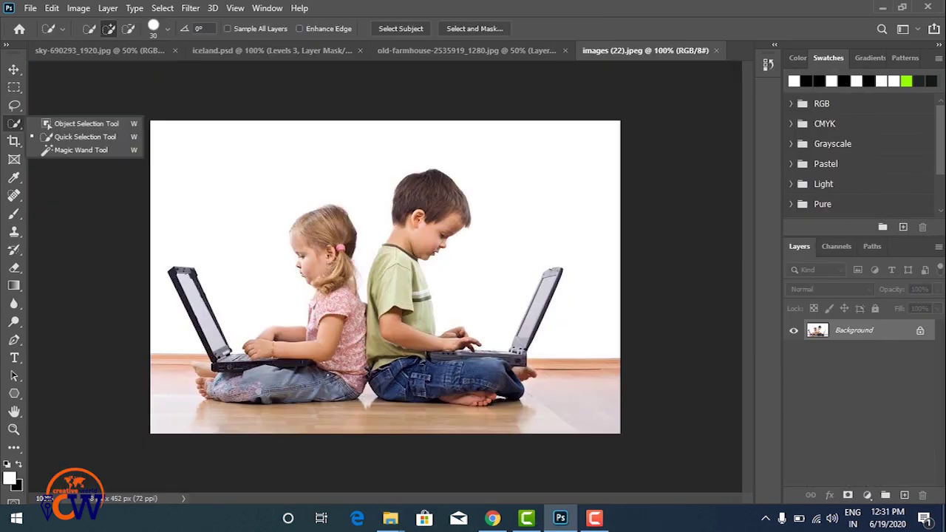
Select the two children and their laptops with the Object Selection tool
{"action": "left_click", "coordinate": [81, 120]}
{"action": "left_click_drag", "start_coordinate": [163, 160], "coordinate": [558, 406]}
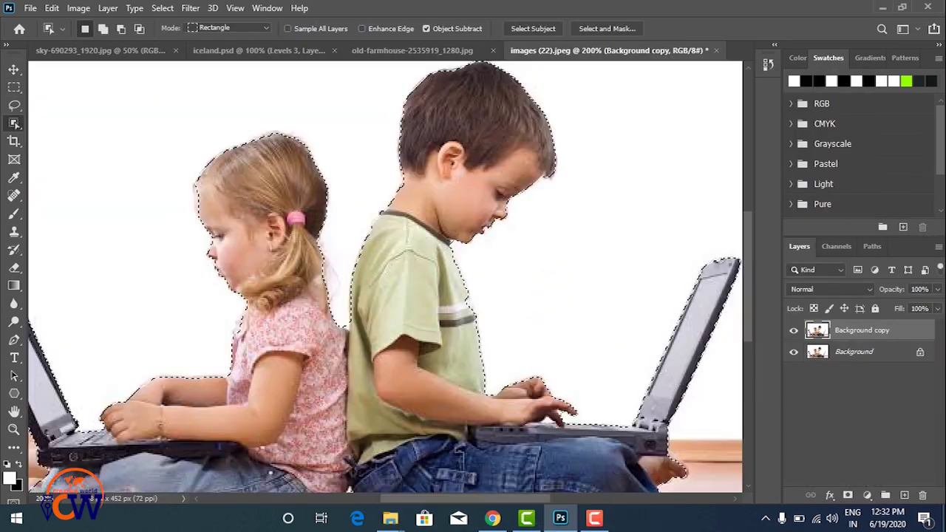
{"action": "key", "text": "ctrl+0"}
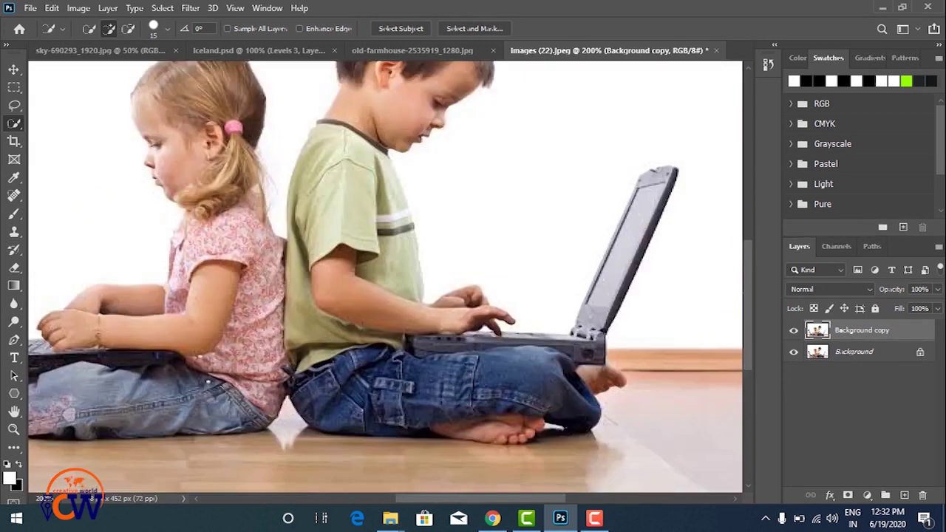
{"action": "key", "text": "ctrl+plus"}
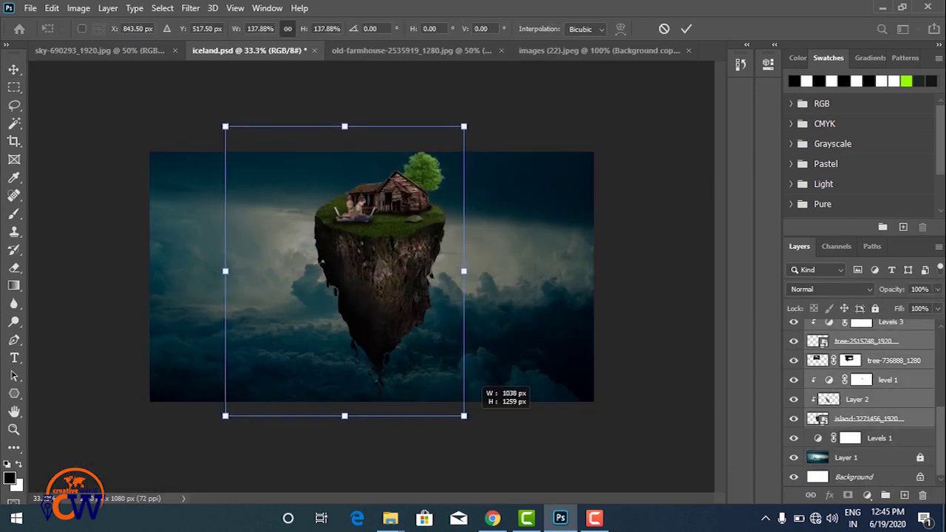
Resize the island to about half size and open the crystal-ball photo
{"action": "mouse_move", "coordinate": [477, 385]}
{"action": "left_mouse_down"}
{"action": "mouse_move", "coordinate": [384, 253]}
{"action": "mouse_move", "coordinate": [363, 399]}
{"action": "mouse_move", "coordinate": [414, 263]}
{"action": "left_mouse_up"}
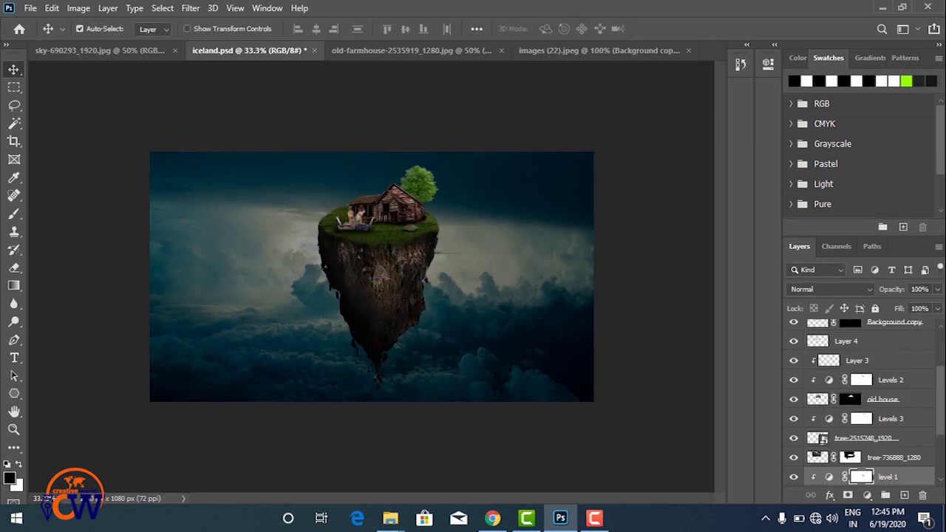
{"action": "mouse_move", "coordinate": [390, 518]}
{"action": "left_click", "coordinate": [310, 458]}
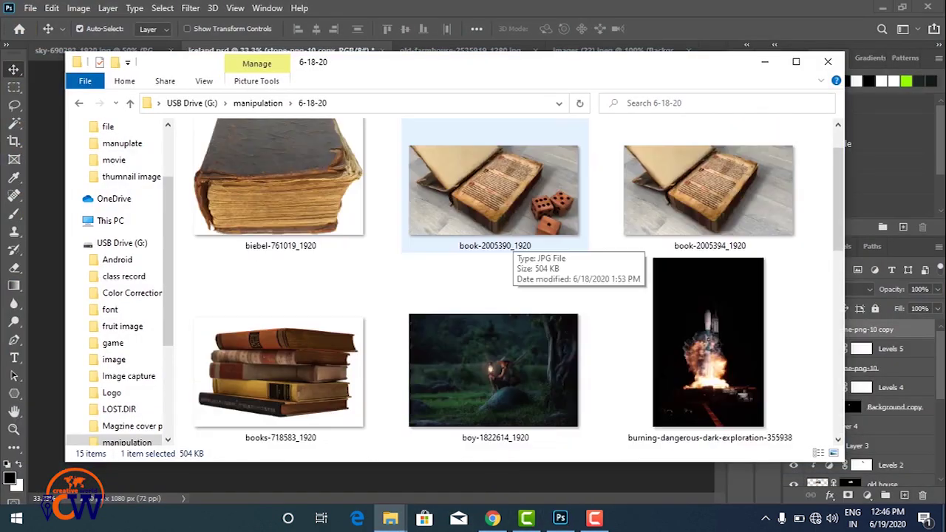
{"action": "scroll", "coordinate": [665, 222], "scroll_direction": "down", "scroll_amount": 5}
{"action": "left_click_drag", "start_coordinate": [707, 211], "coordinate": [599, 44]}
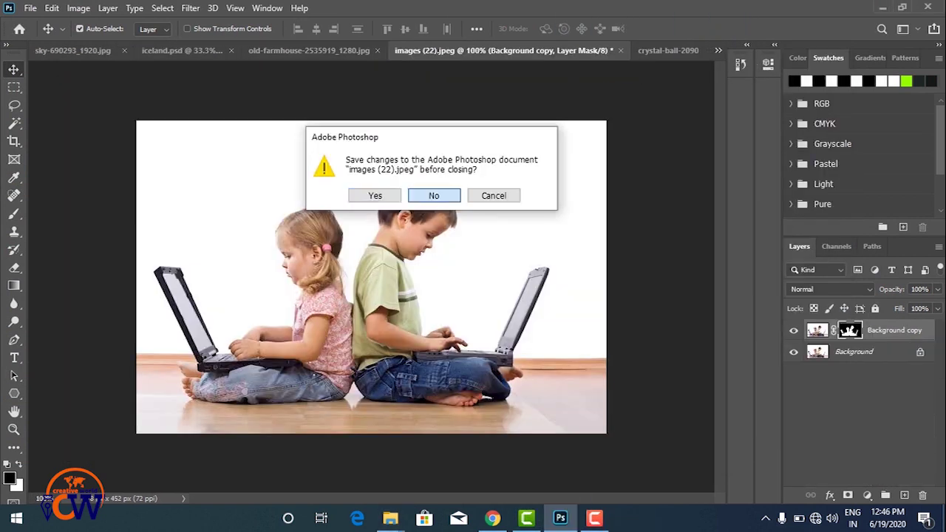
Shrink the crystal ball to about half size and fit it over the island
{"action": "mouse_move", "coordinate": [546, 359]}
{"action": "left_mouse_down"}
{"action": "mouse_move", "coordinate": [474, 289]}
{"action": "mouse_move", "coordinate": [475, 297]}
{"action": "left_mouse_up"}
{"action": "key", "text": "ctrl+plus"}
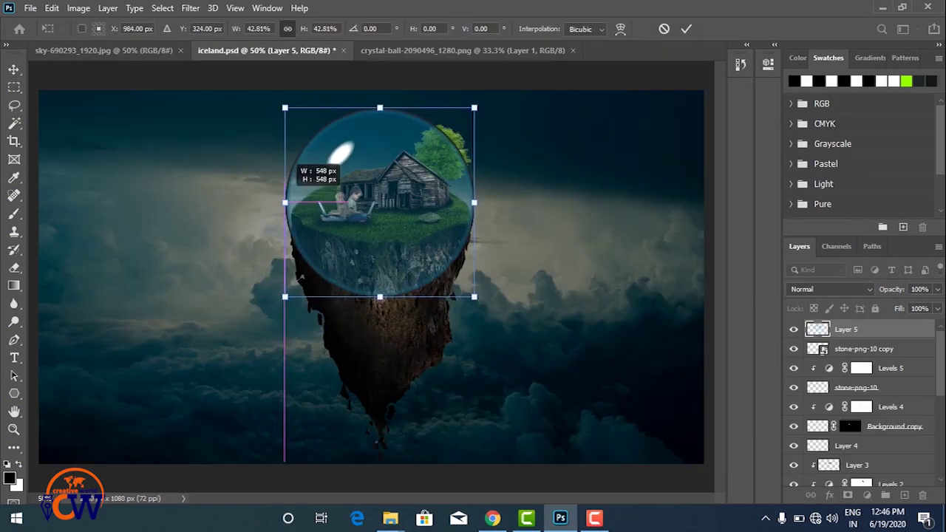
{"action": "key", "text": "Return"}
{"action": "right_click", "coordinate": [846, 329]}
{"action": "key", "text": "Escape"}
Add a layer mask to the crystal ball and paint out its lower edge
{"action": "left_click", "coordinate": [866, 496]}
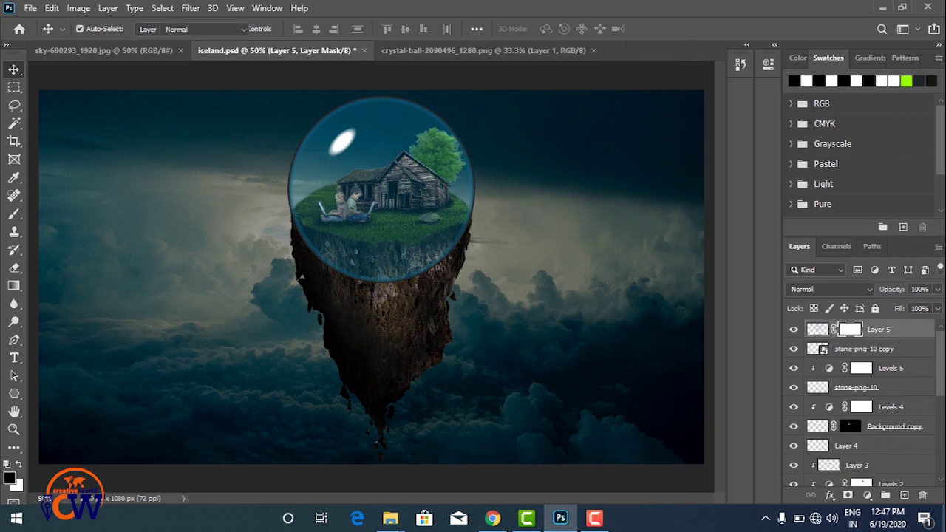
{"action": "key", "text": "ctrl+plus"}
{"action": "key", "text": "ctrl+plus"}
{"action": "left_click", "coordinate": [14, 214]}
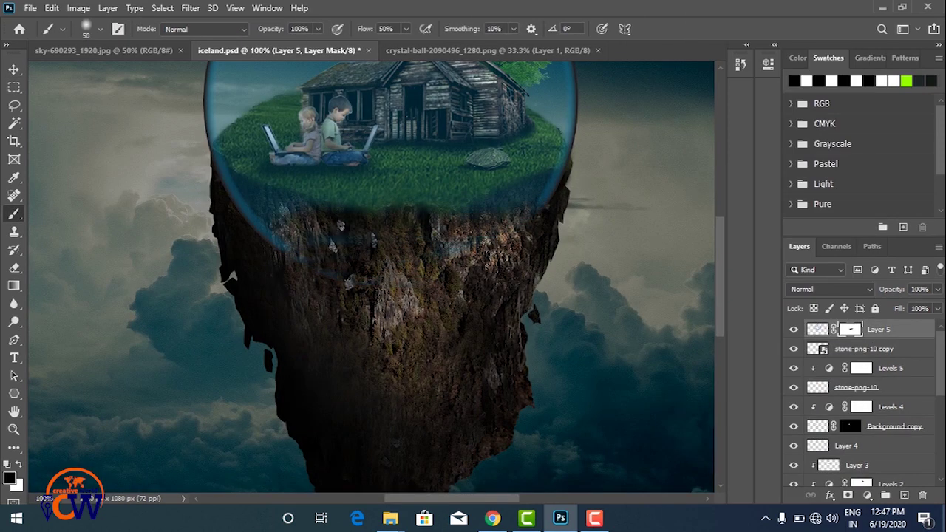
{"action": "key", "text": "v"}
{"action": "key", "text": "ctrl+minus"}
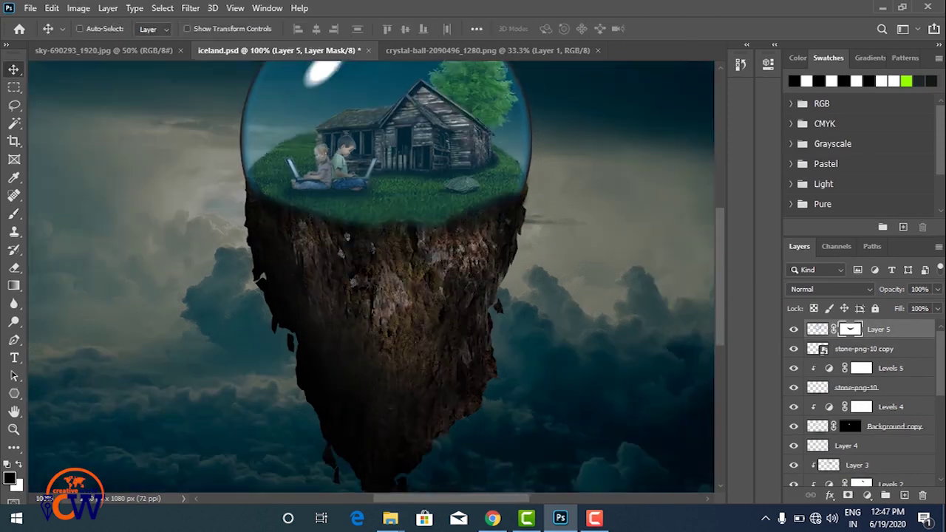
Readjust the crystal ball's size and change its layer blend mode
{"action": "key", "text": "ctrl+t"}
{"action": "key", "text": "ctrl+plus"}
{"action": "key", "text": "ctrl+plus"}
{"action": "key", "text": "Return"}
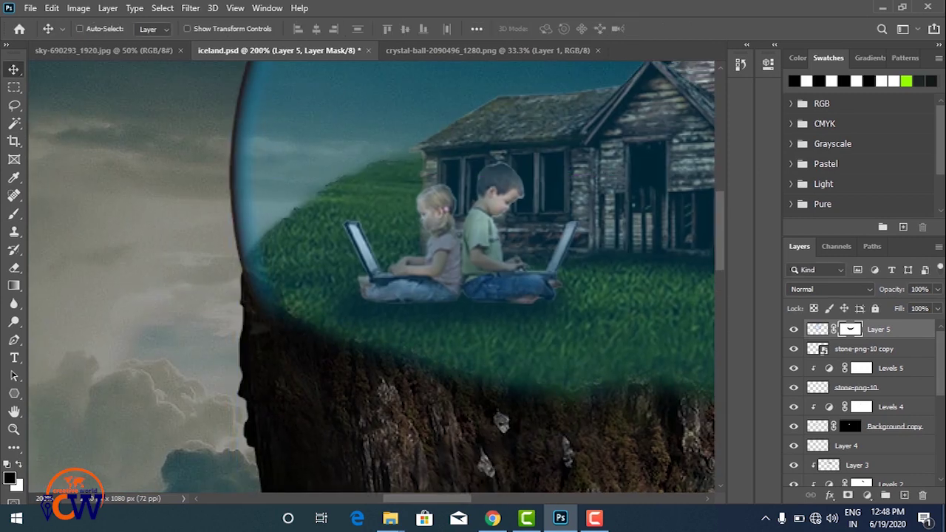
{"action": "key", "text": "ctrl+minus"}
{"action": "key", "text": "ctrl+minus"}
{"action": "key", "text": "ctrl+minus"}
{"action": "key", "text": "ctrl+minus"}
{"action": "left_click", "coordinate": [832, 289]}
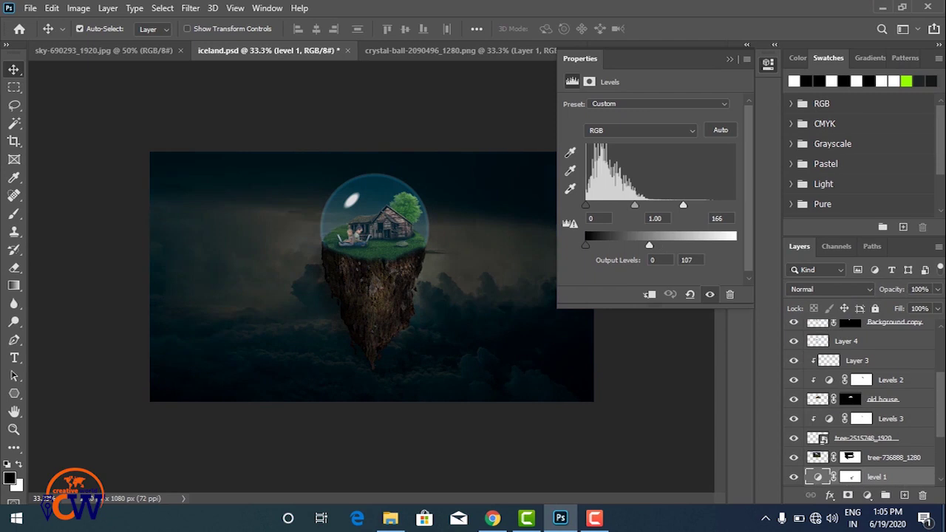
Brighten the composite slightly with Levels and save it as iceland.jpg at Quality 12
{"action": "left_click_drag", "start_coordinate": [649, 244], "coordinate": [654, 245]}
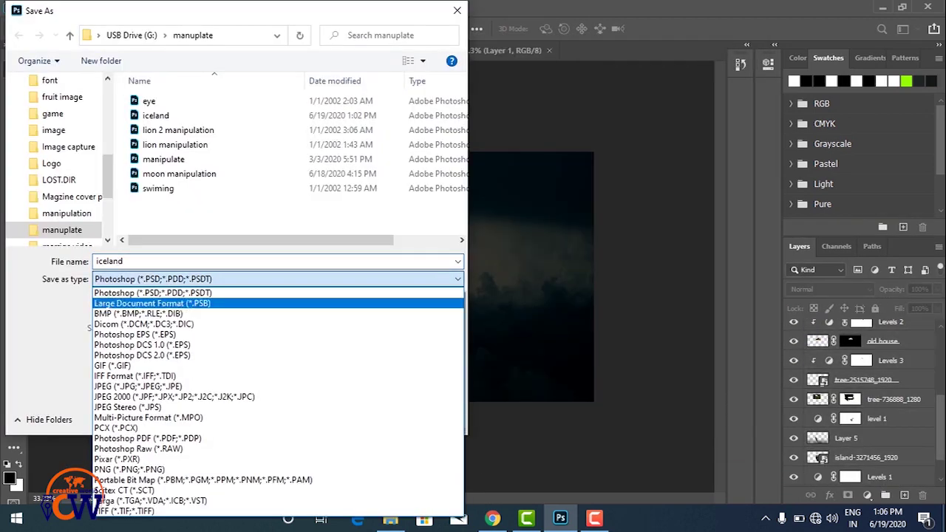
{"action": "left_click", "coordinate": [138, 386]}
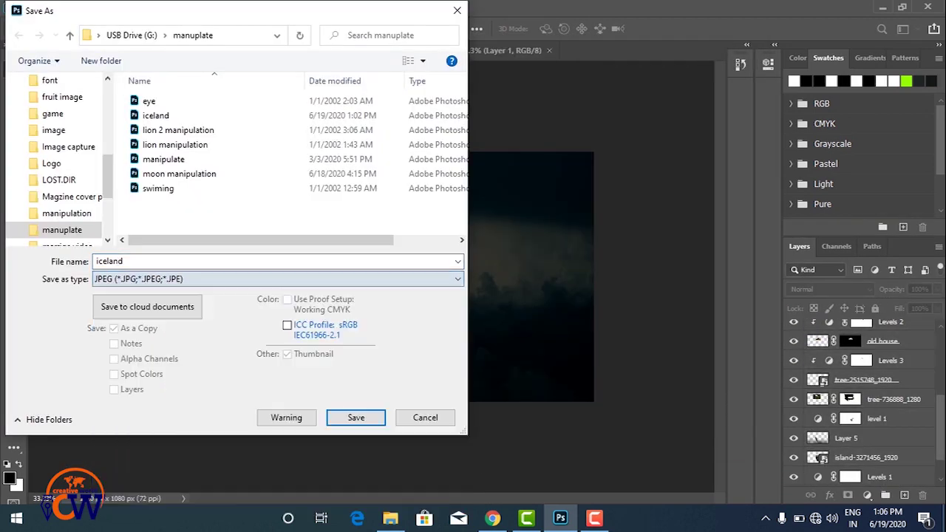
{"action": "key", "text": "Return"}
{"action": "key", "text": "Return"}
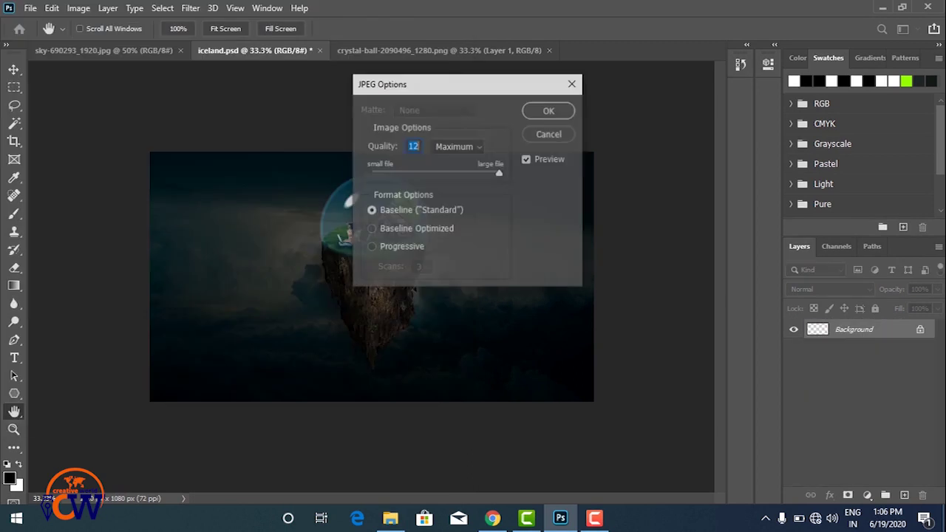
{"action": "key", "text": "Return"}
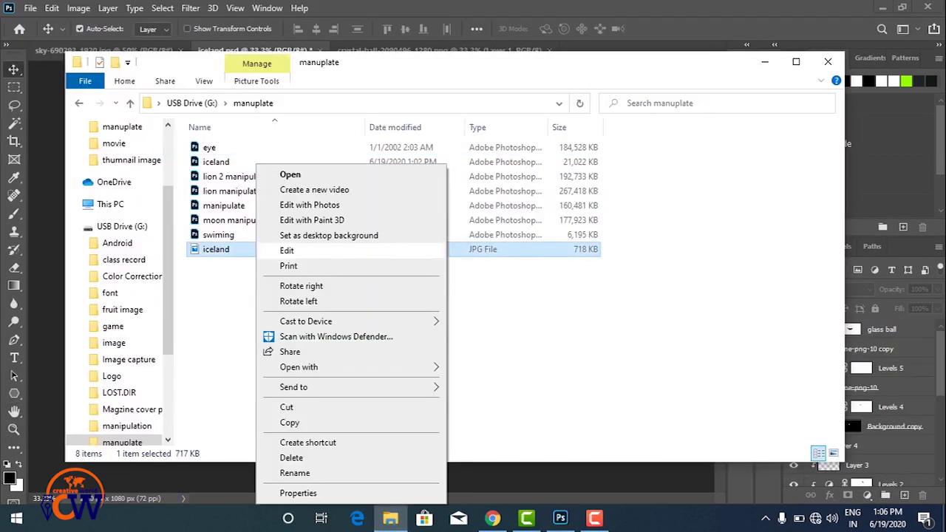